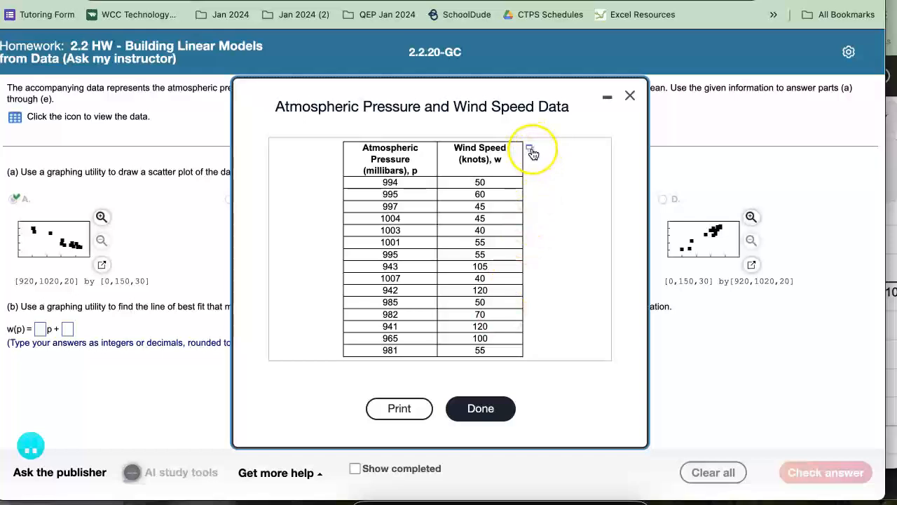
Open the atmospheric pressure and wind speed table as tab-delimited text and copy all its data rows without the header.
left_click(531, 151)
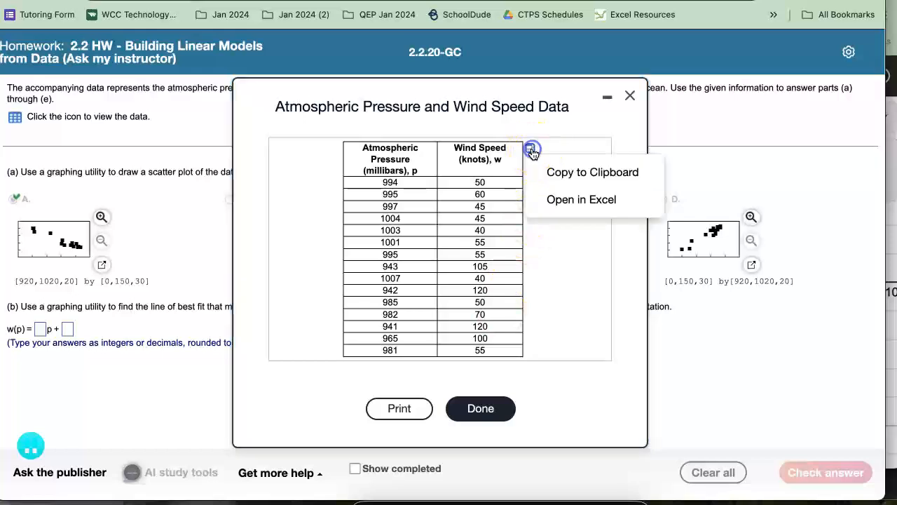
left_click(571, 181)
left_click(382, 189)
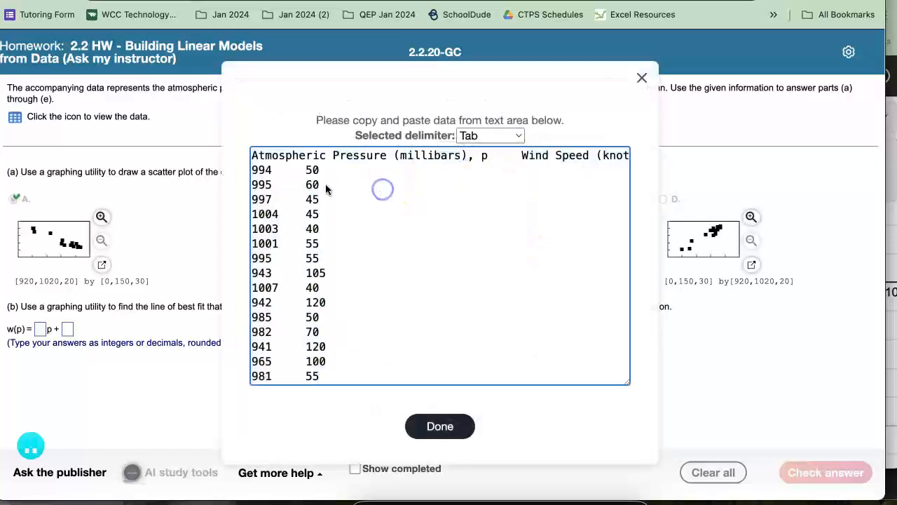
left_click_drag(242, 169, 355, 385)
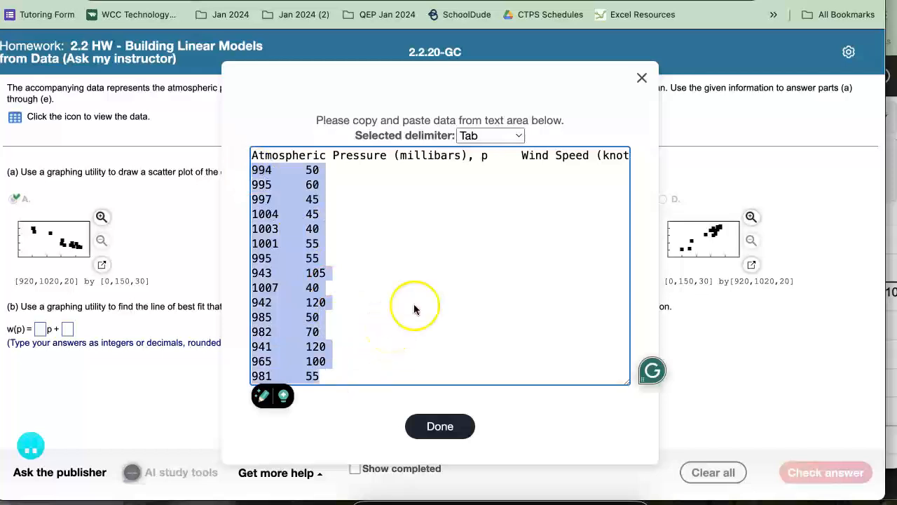
Switch to the Desmos graphing calculator and paste the copied data into the first expression as a table.
left_click(892, 68)
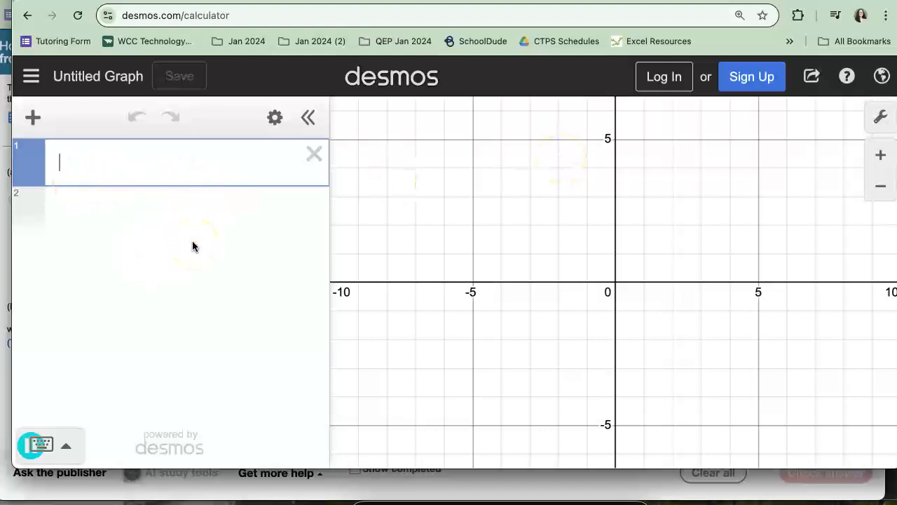
key("ctrl+v")
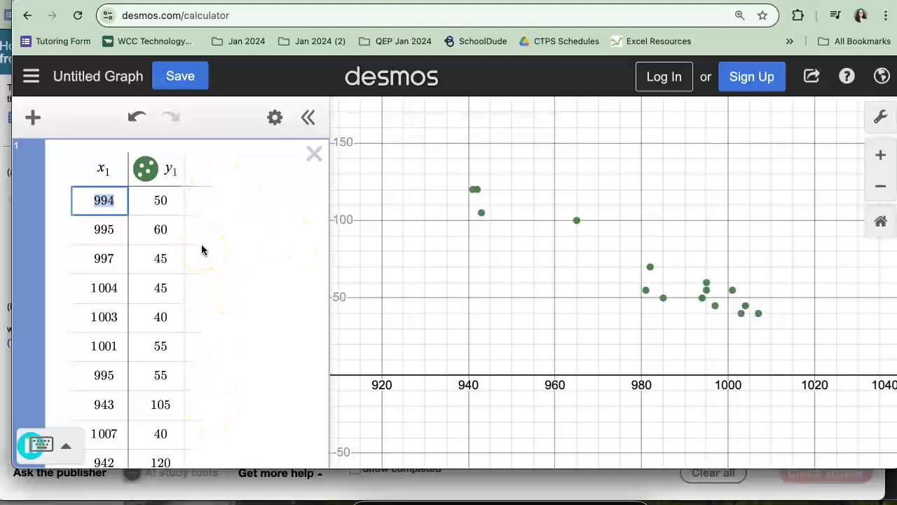
scroll(201, 250, "down", 5)
scroll(201, 250, "down", 6)
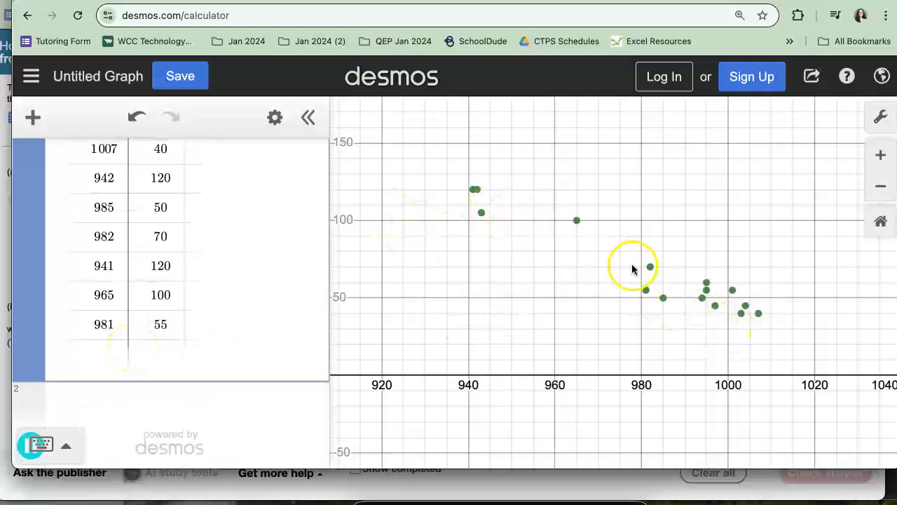
Return to the homework page and close both the copyable text and the data table windows.
left_click(171, 493)
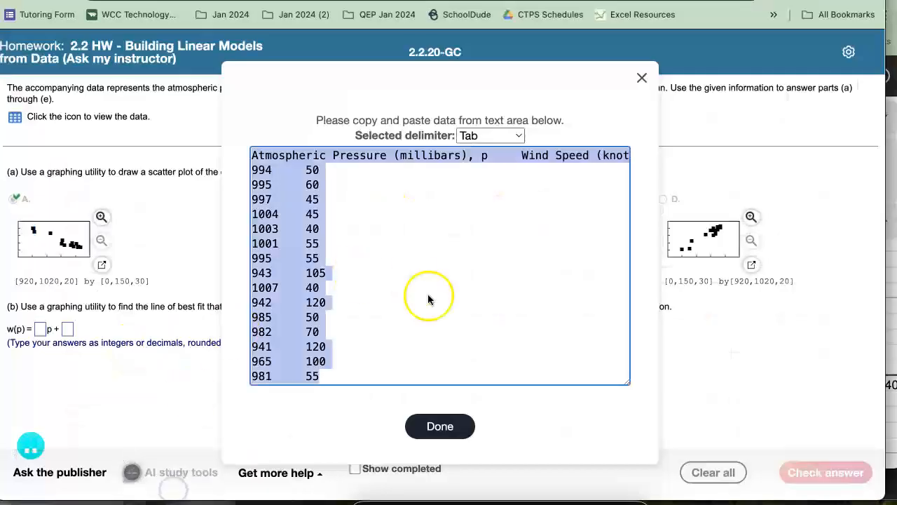
left_click(430, 423)
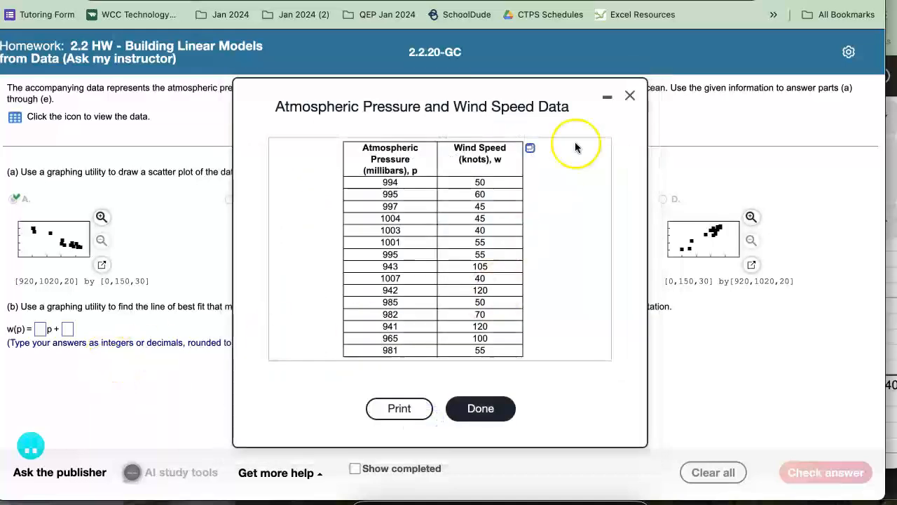
left_click(630, 96)
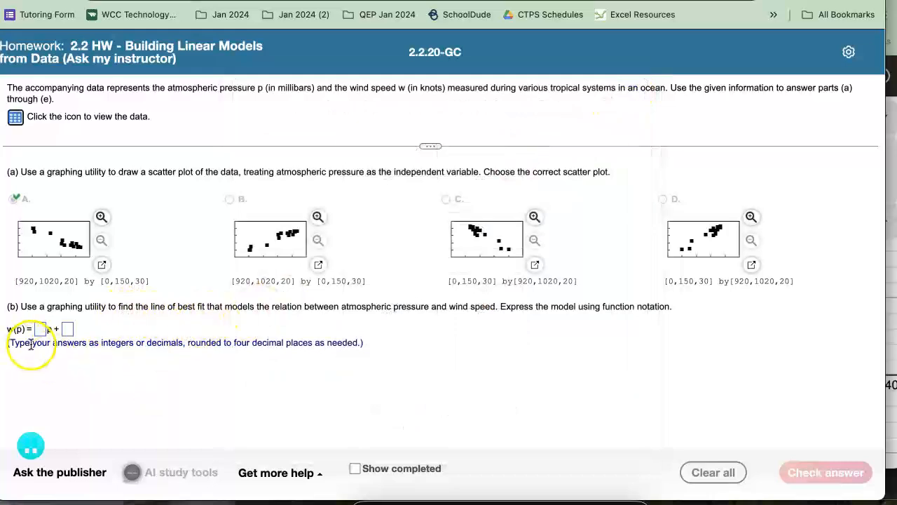
In Desmos, add the linear regression y₁ ~ mx₁ + b in a new expression below the data table.
left_click(892, 326)
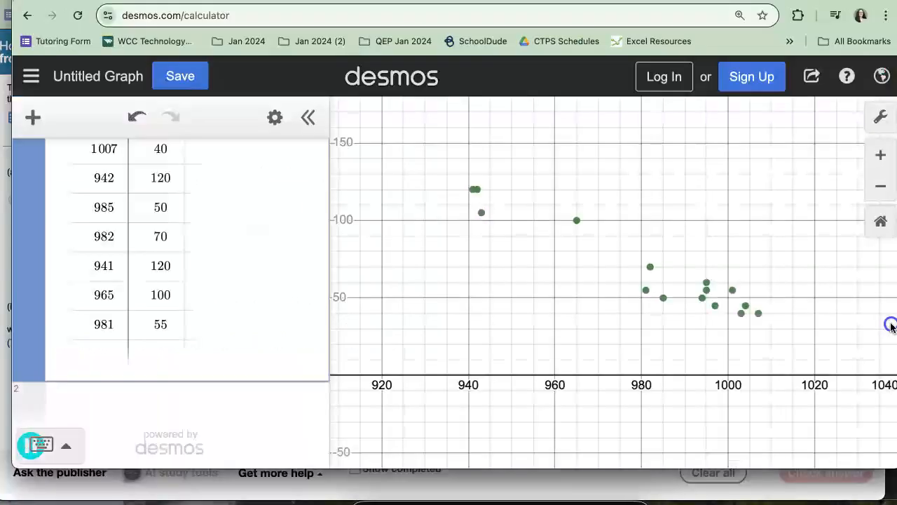
left_click(102, 402)
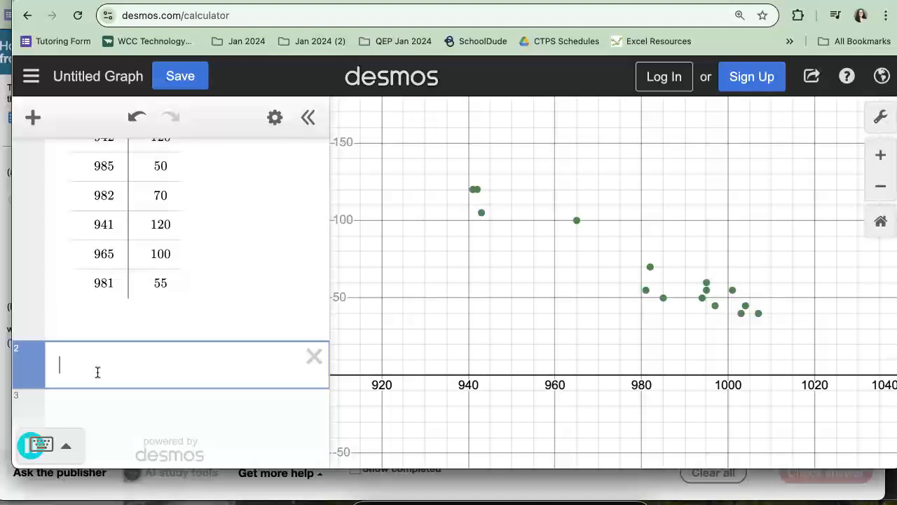
scroll(161, 260, "up", 5)
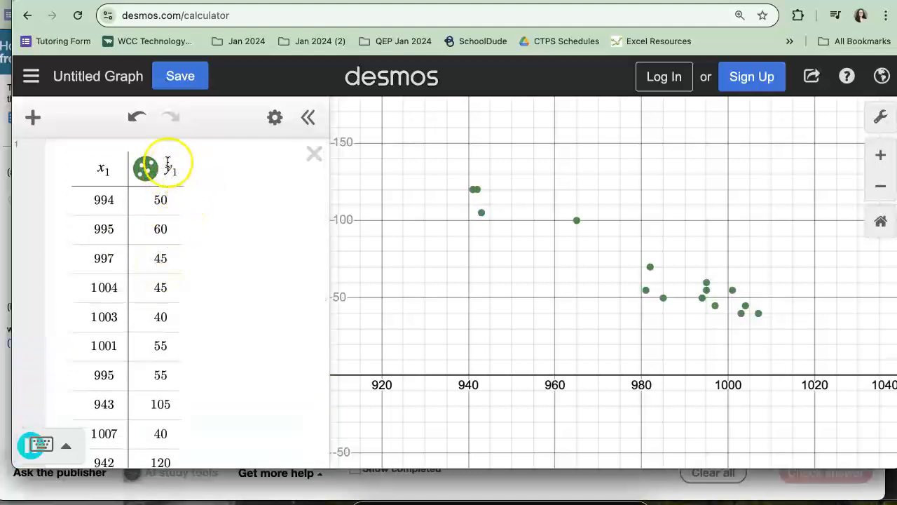
scroll(160, 341, "down", 5)
left_click(156, 336)
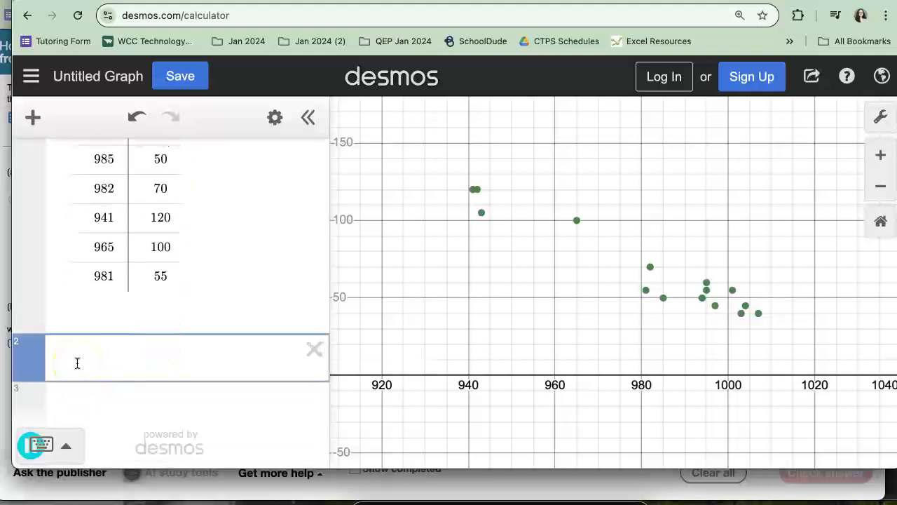
type("y1")
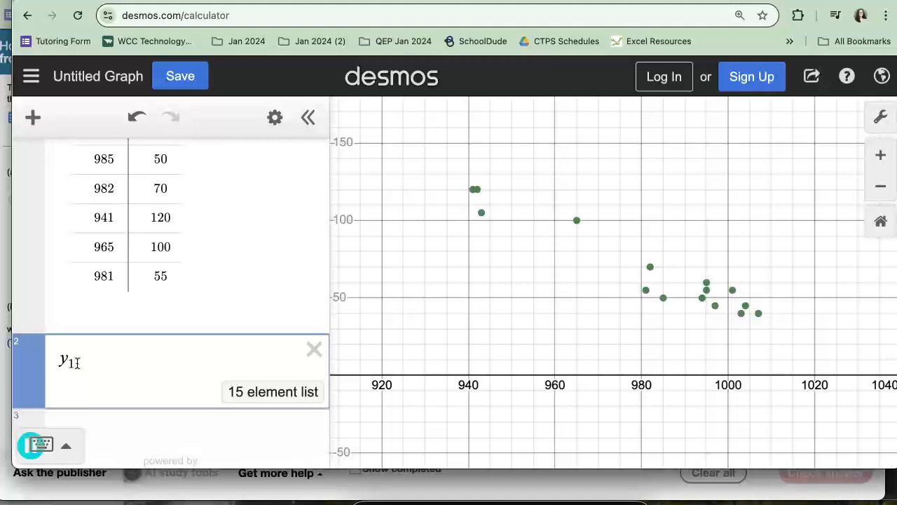
type("~")
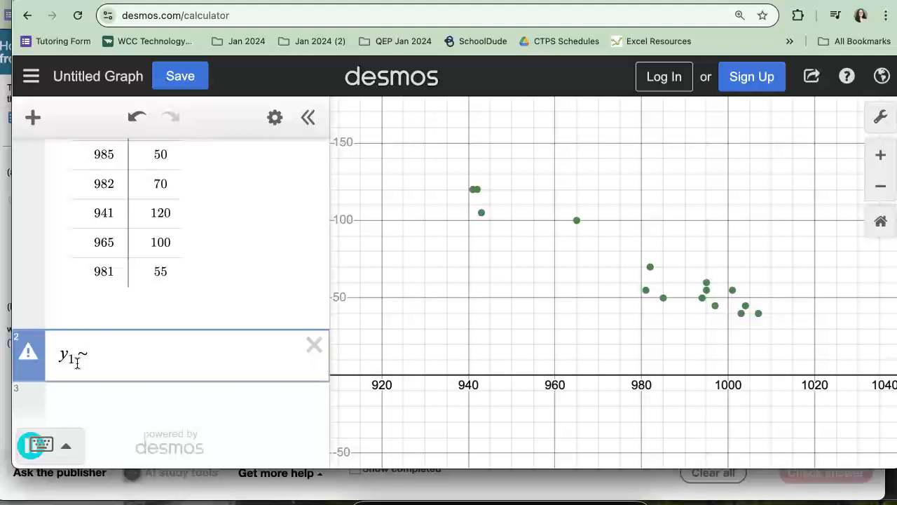
type("mx")
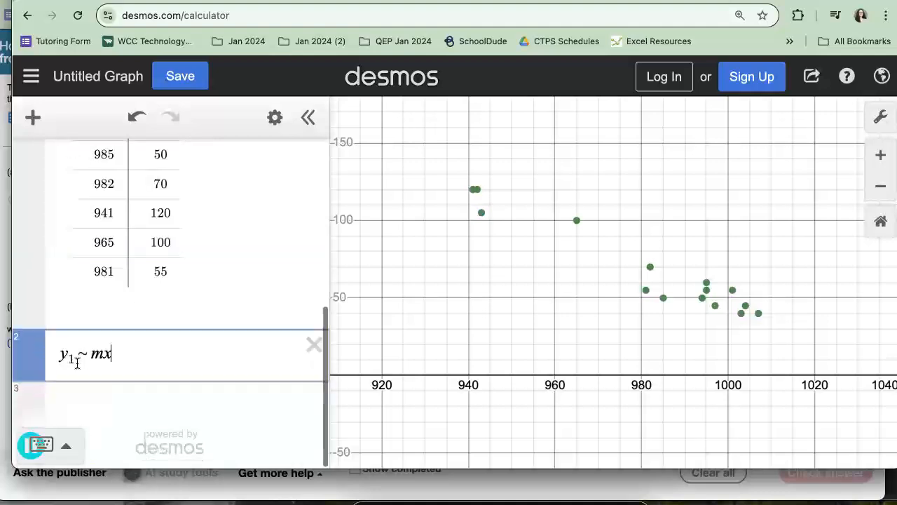
scroll(112, 227, "up", 5)
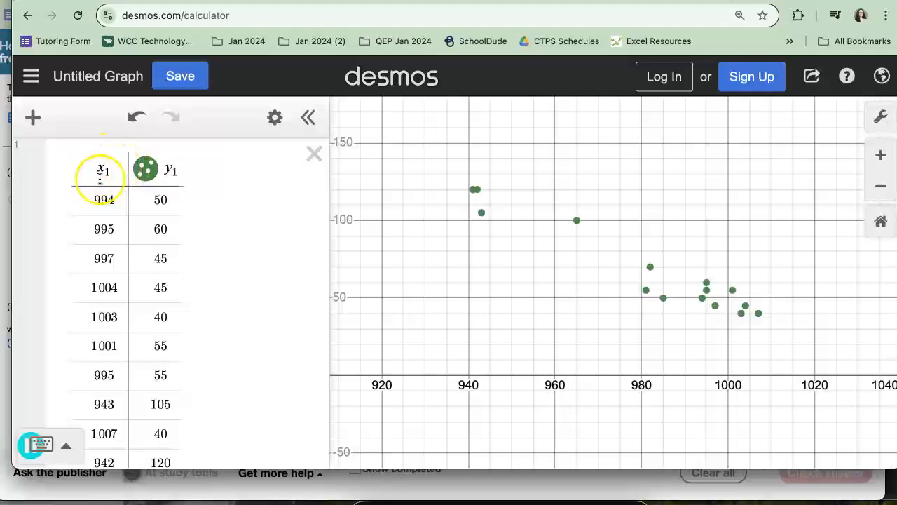
scroll(120, 229, "down", 5)
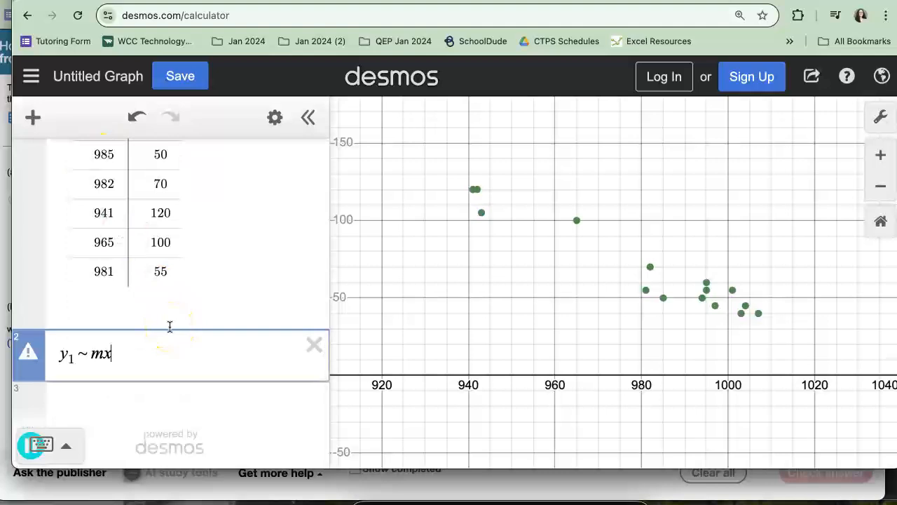
type("1 ")
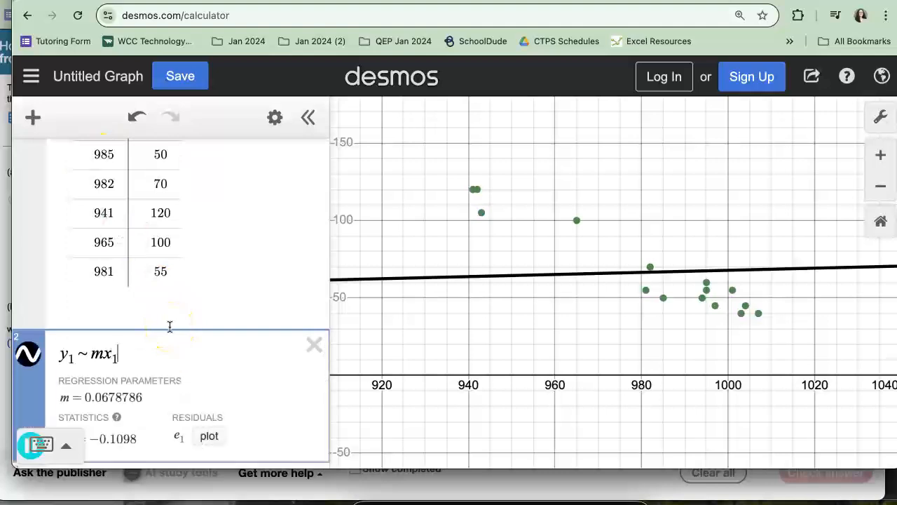
type("+ b")
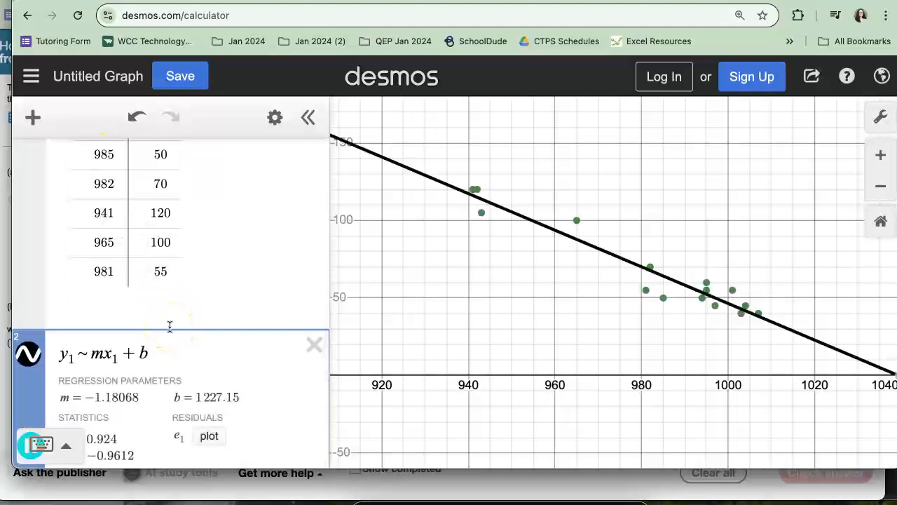
Switch to the homework page and enter -1.1807 as the coefficient of p in part (b).
scroll(200, 321, "down", 3)
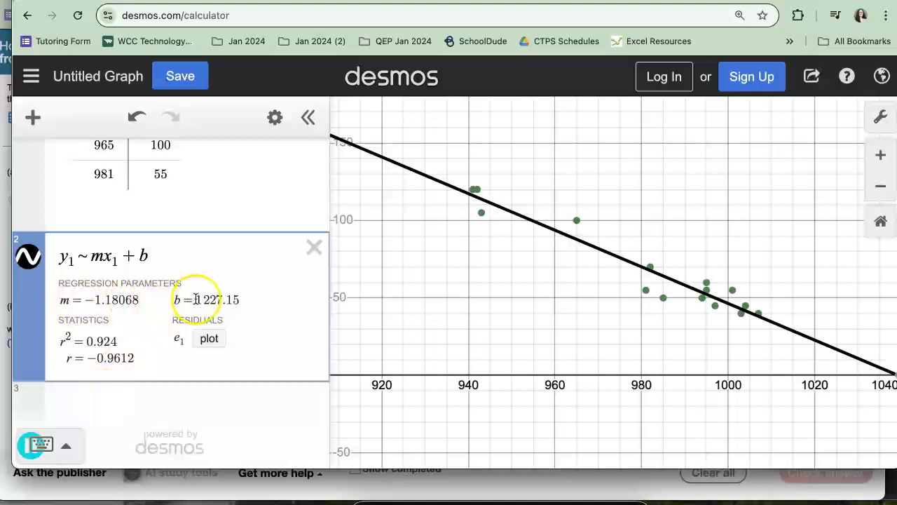
left_click(38, 496)
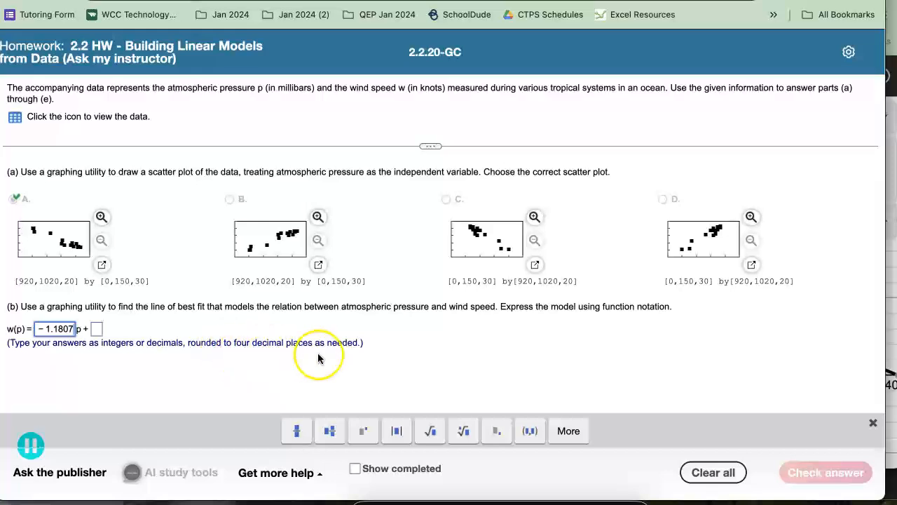
In Desmos, evaluate b in a new expression to get the intercept with more decimal places, and select the result.
left_click(891, 258)
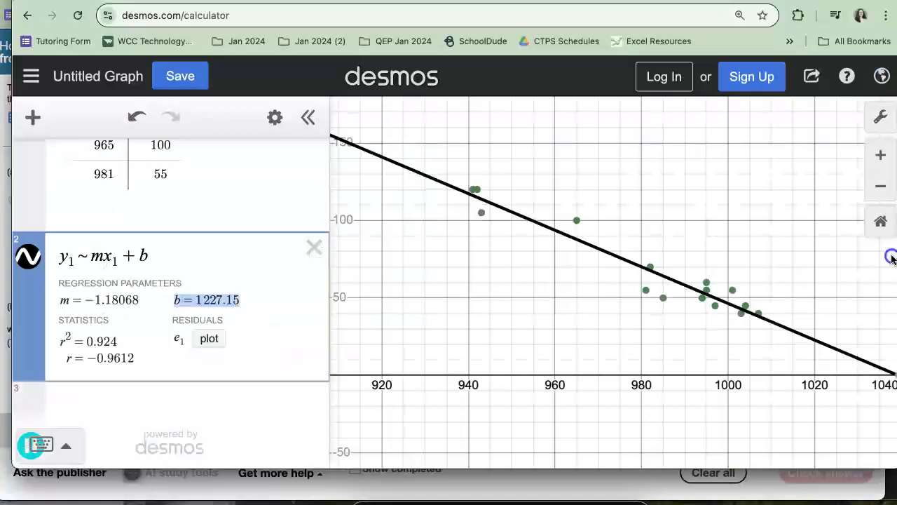
left_click(194, 303)
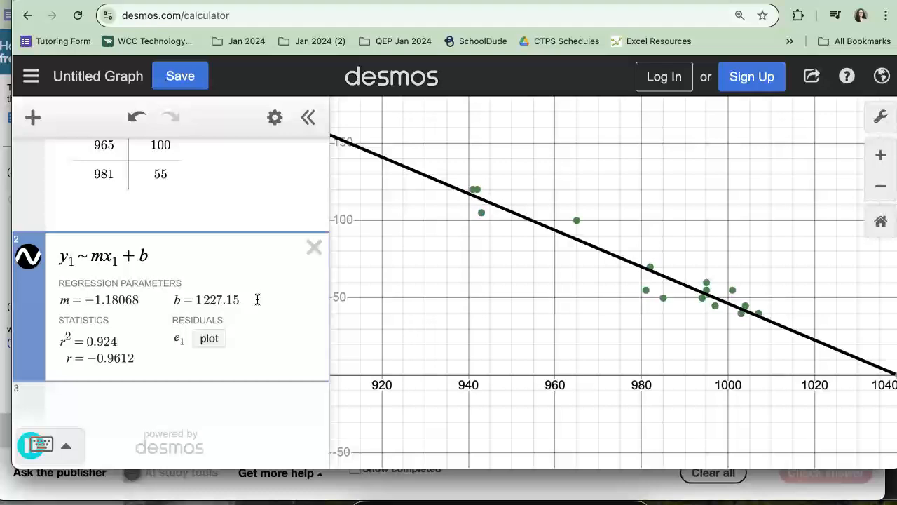
left_click(104, 401)
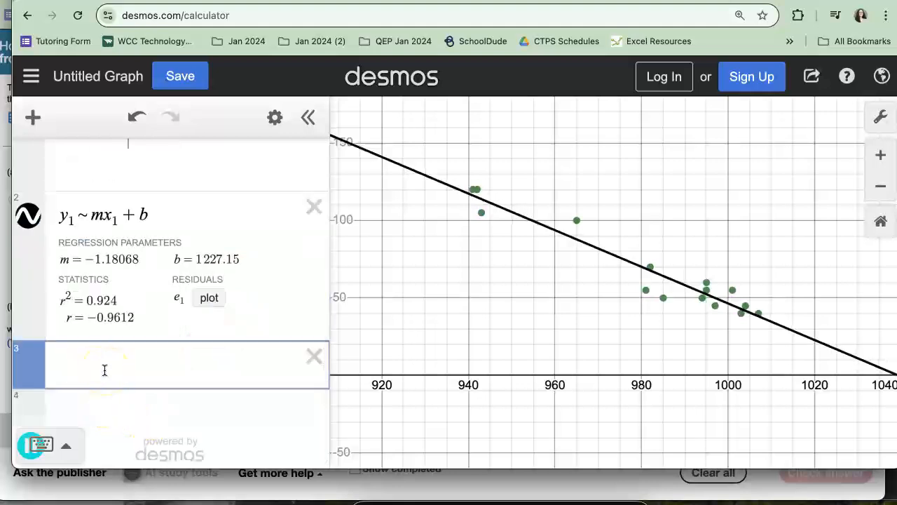
type("b")
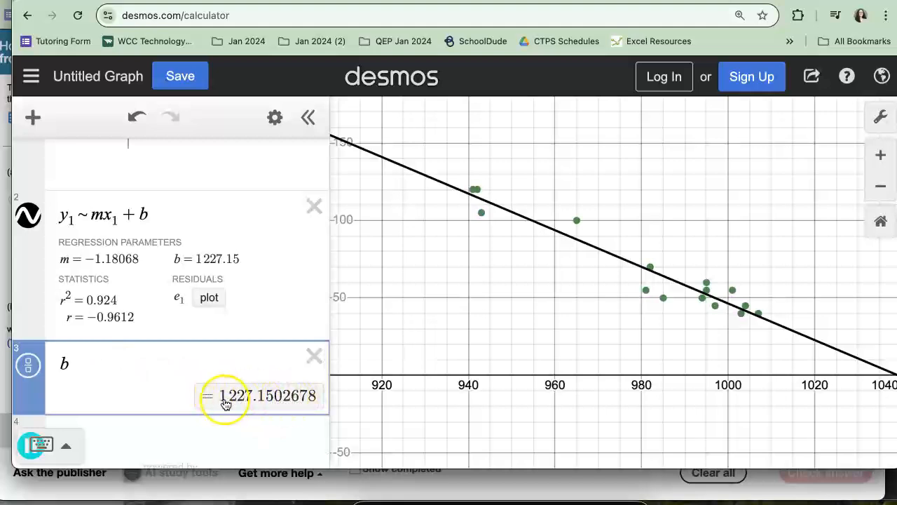
left_click_drag(227, 399, 291, 397)
double_click(262, 398)
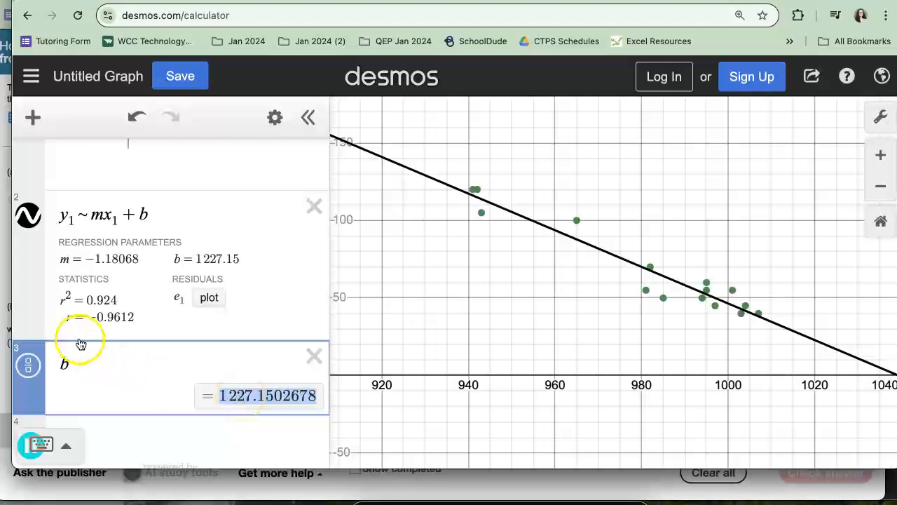
Enter 1227.1503 as the constant term of w(p) in part (b) of the homework, check the answer and dismiss the feedback.
left_click(7, 298)
left_click(97, 330)
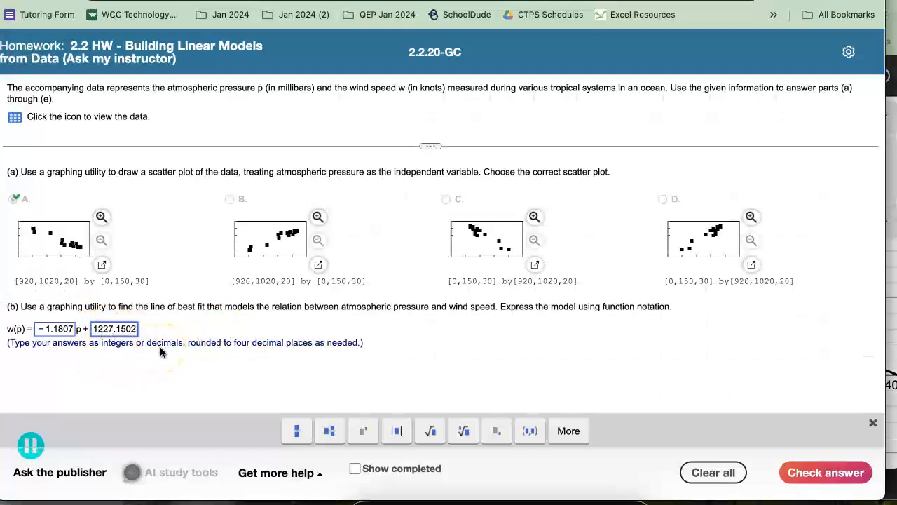
key("BackSpace")
type("3")
left_click(813, 473)
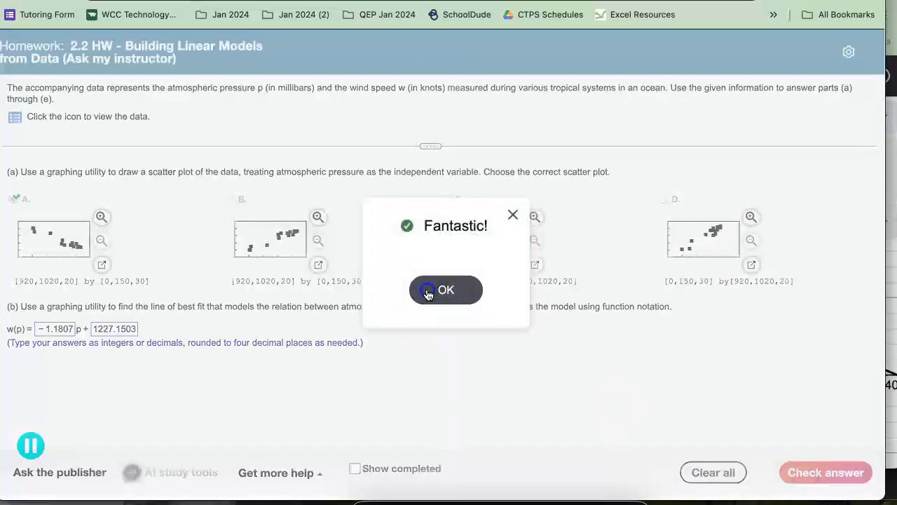
left_click(428, 292)
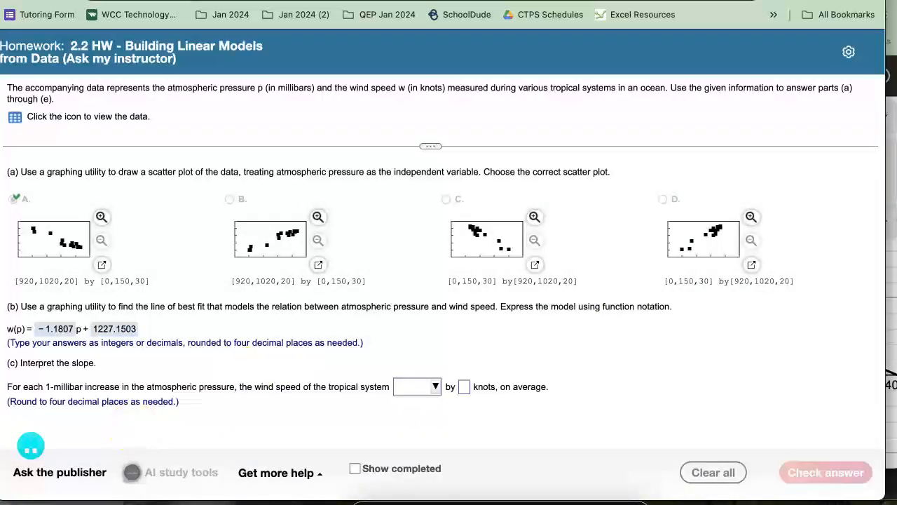